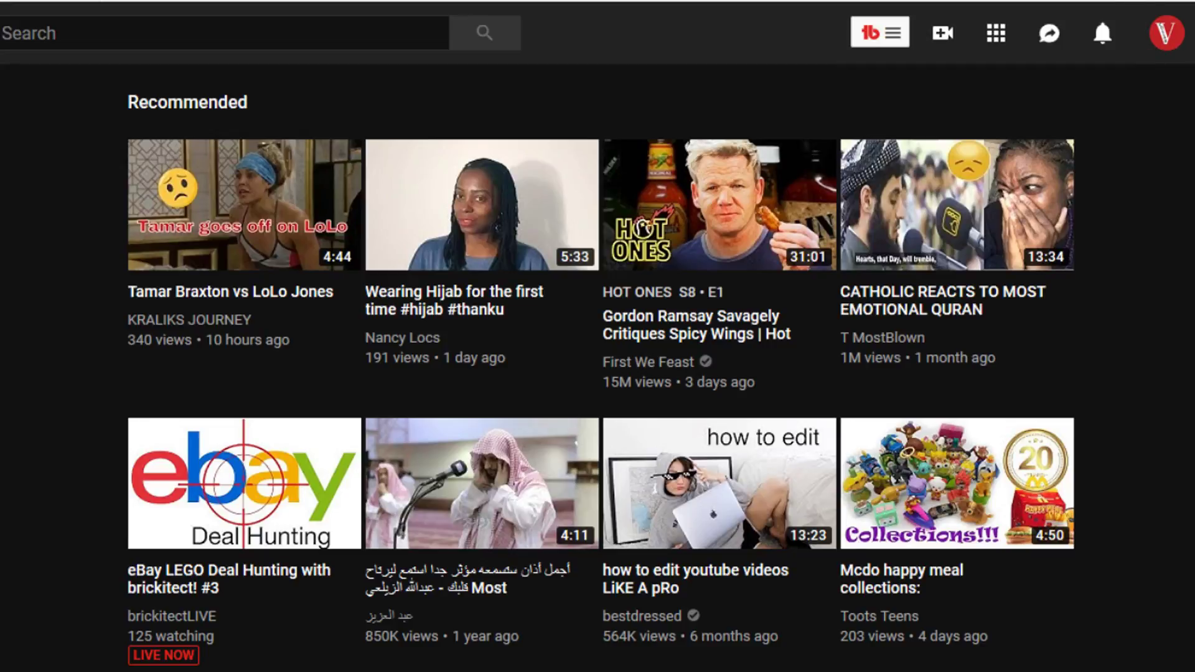
- Go to the Creator Studio dashboard from the account avatar menu
left_click(1164, 47)
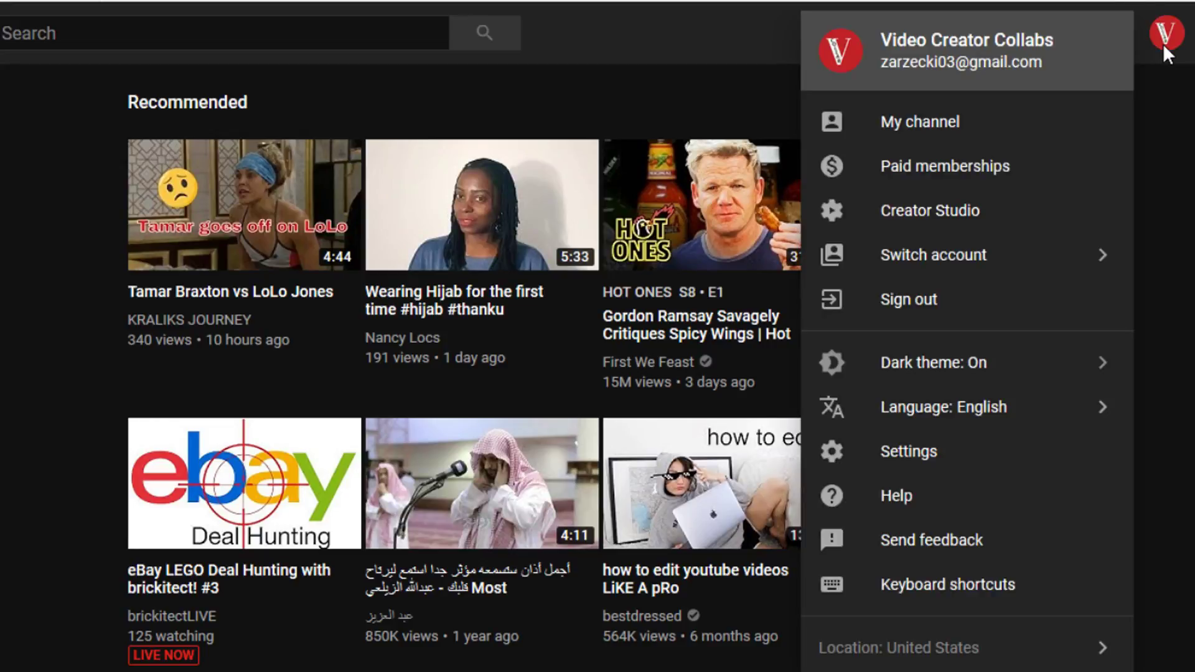
left_click(910, 215)
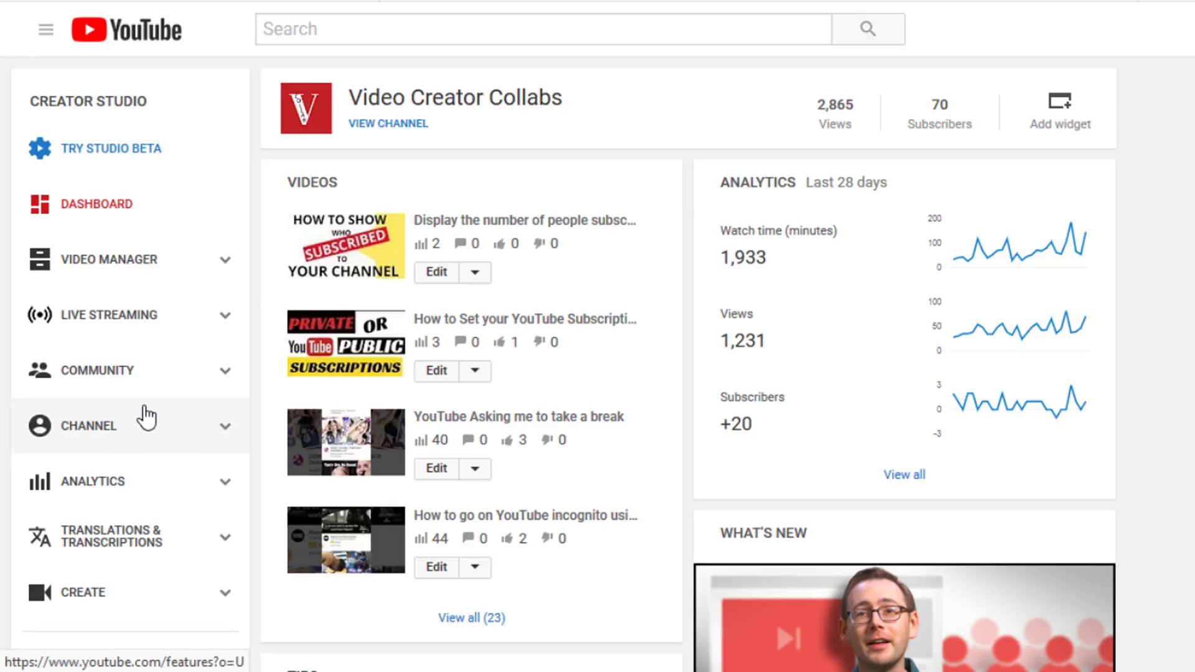
- Browse the comments left on the channel under Community
left_click(143, 375)
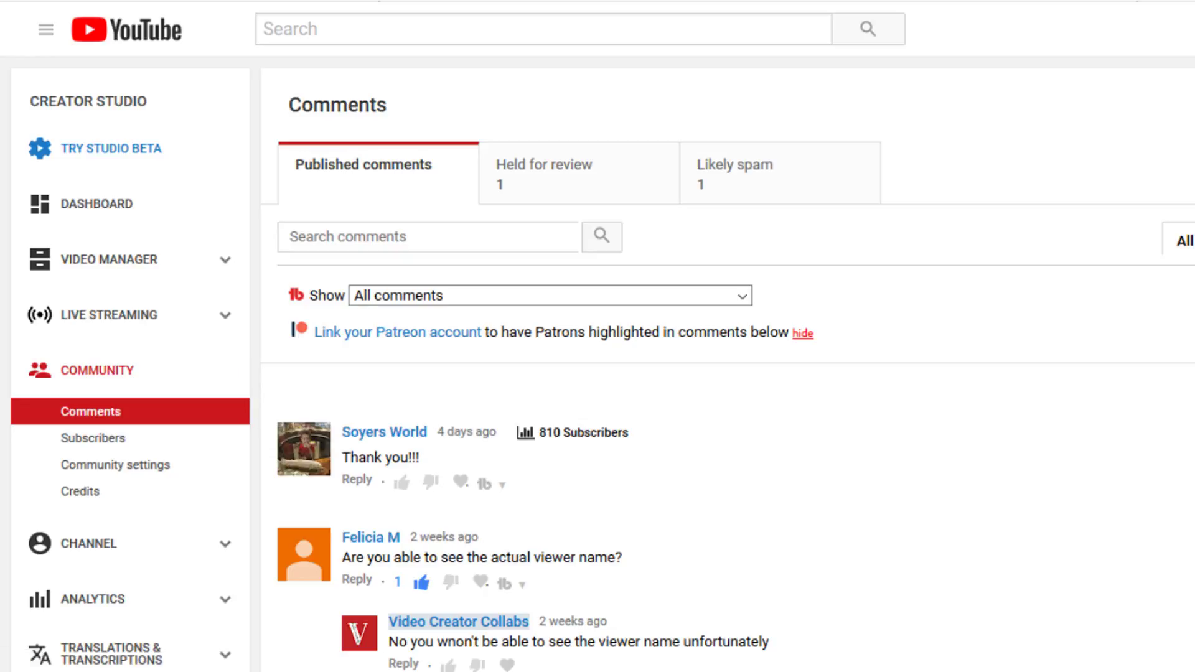
scroll(597, 373, "down", 1)
scroll(598, 374, "down", 2)
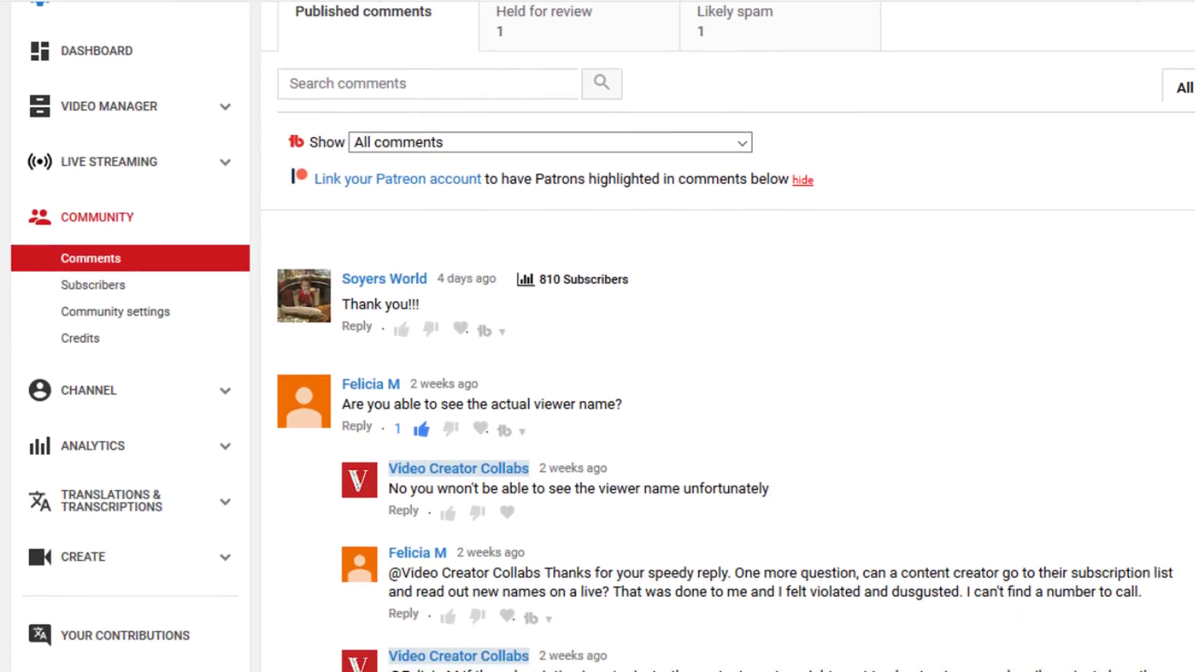
- Browse the list of the channel's 70 subscribers
left_click(93, 288)
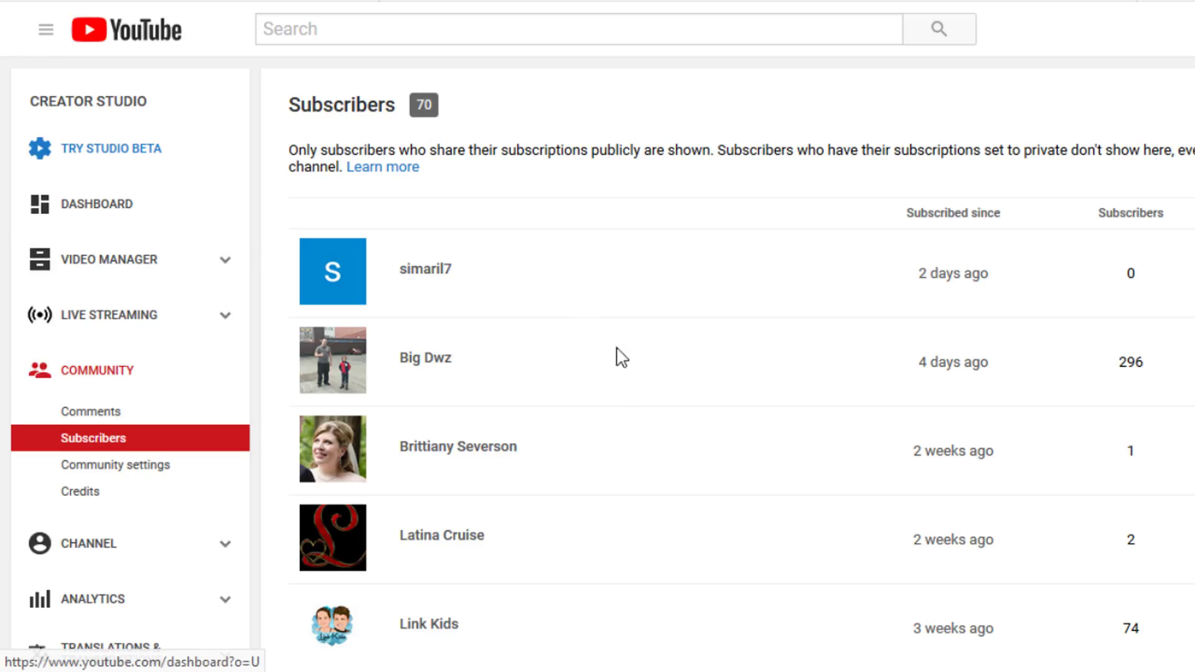
scroll(598, 374, "down", 4)
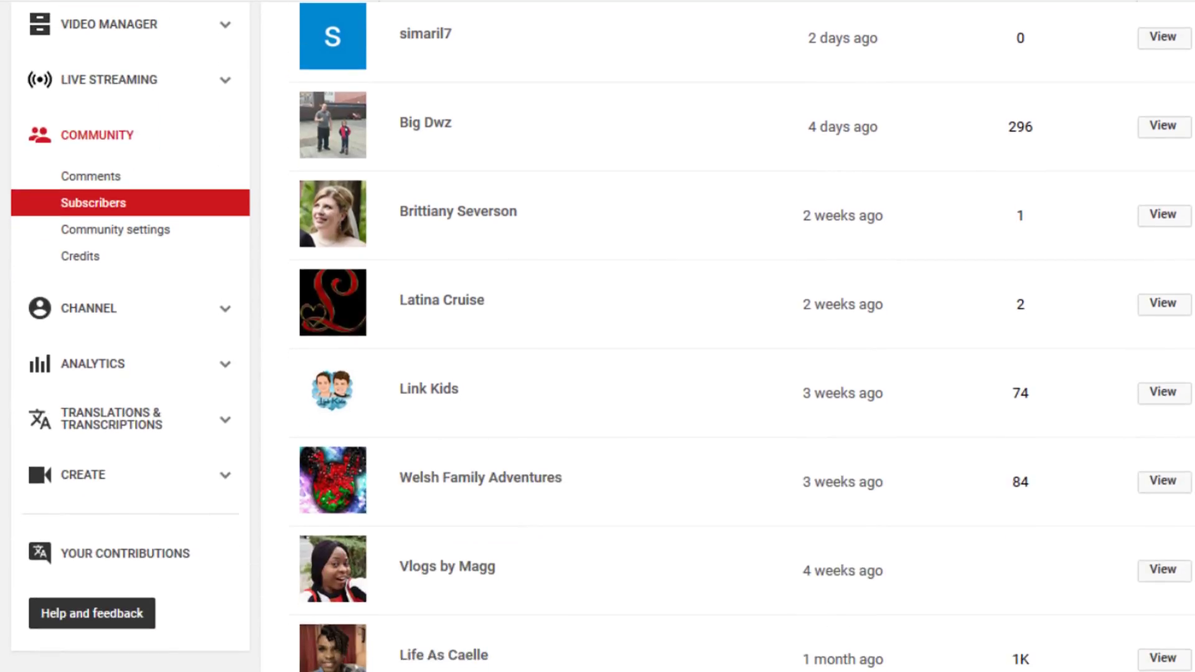
scroll(597, 374, "down", 2)
scroll(597, 336, "up", 2)
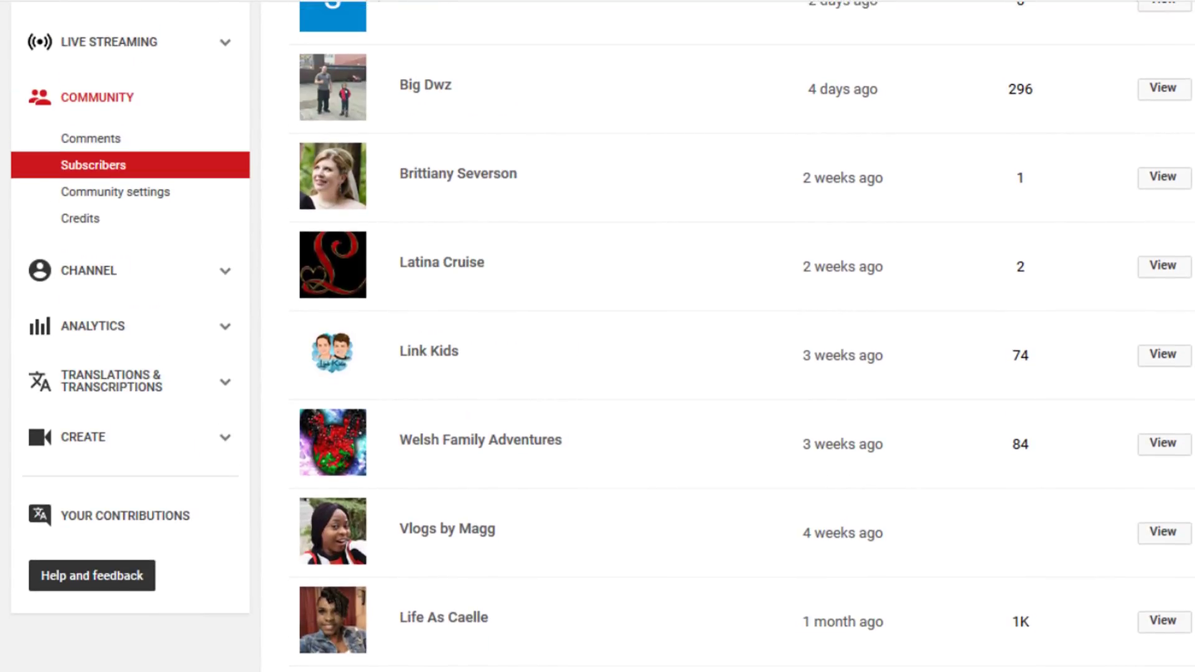
- Go to the channel's Advanced settings under Status and features
left_click(83, 277)
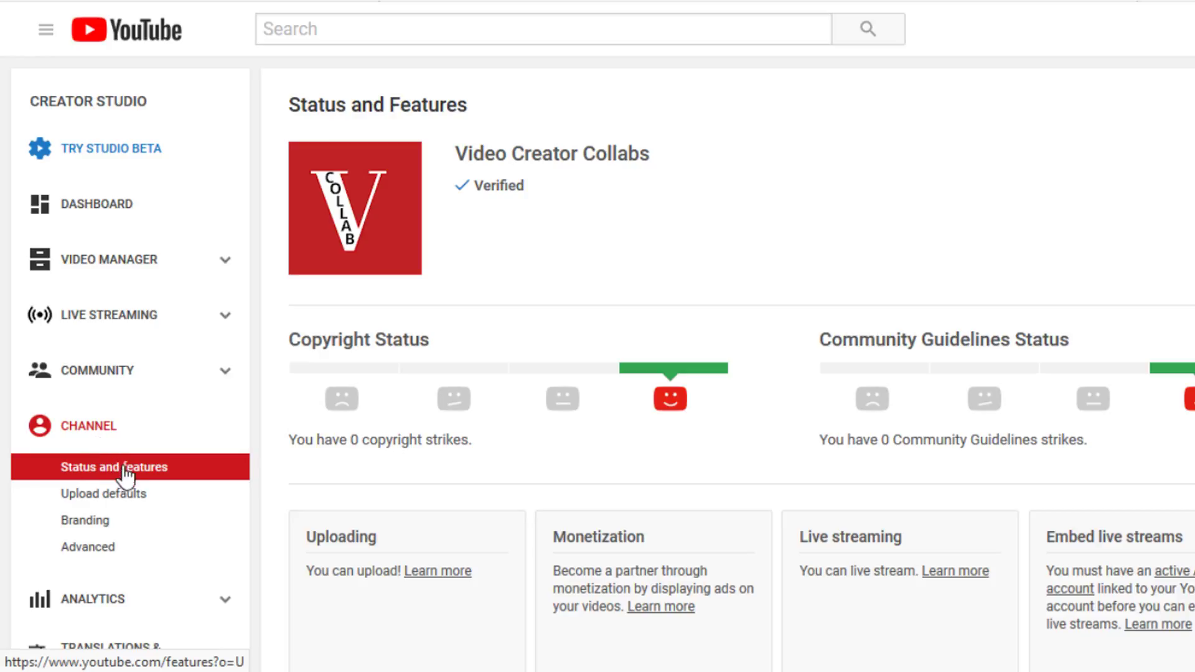
left_click(111, 549)
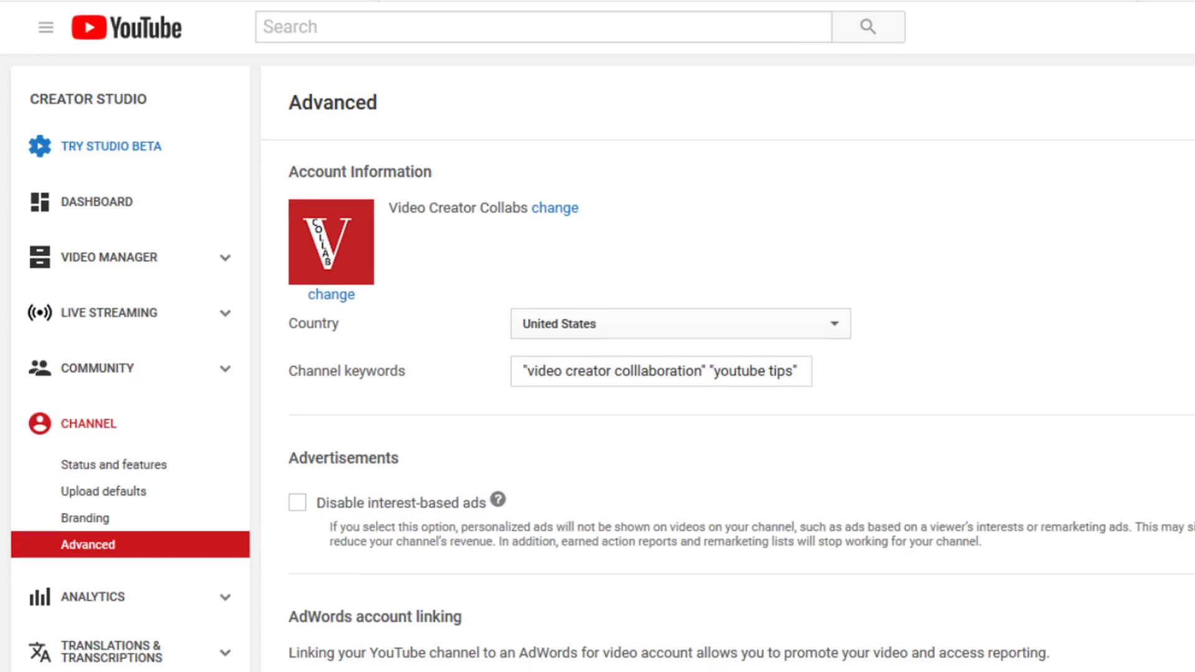
- Set Subscriber counts to 'Display the number of people subscribed', after briefly hiding it
scroll(597, 336, "down", 1)
scroll(598, 336, "down", 1)
scroll(598, 336, "down", 3)
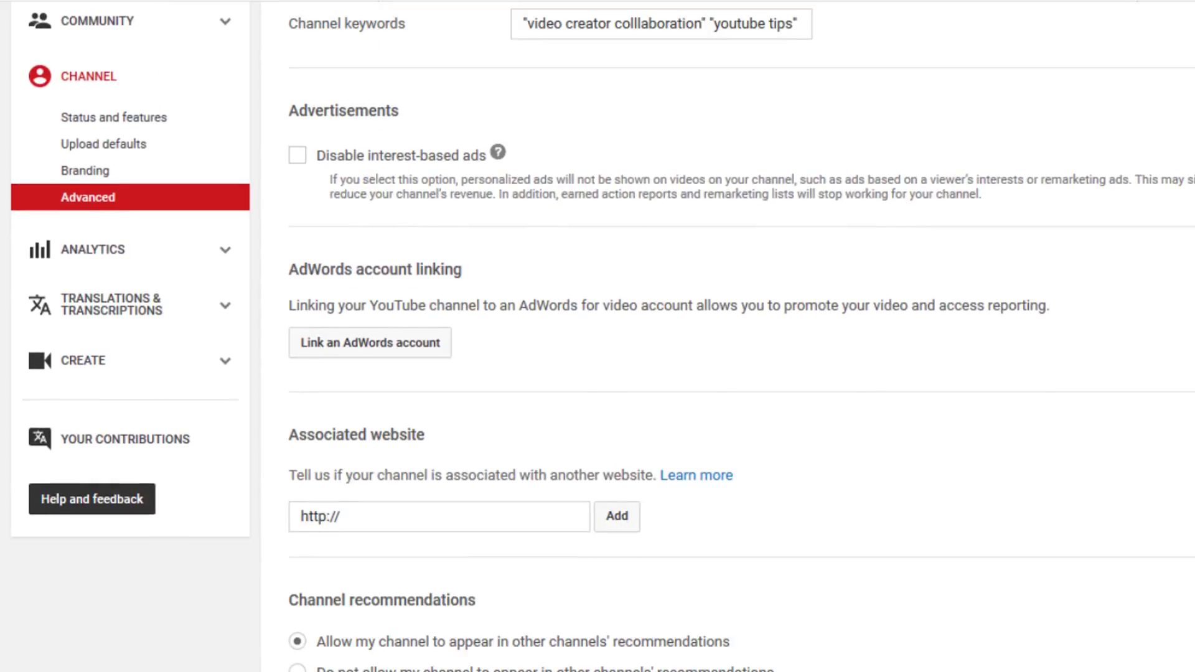
scroll(597, 336, "down", 4)
scroll(597, 336, "down", 1)
scroll(598, 336, "down", 3)
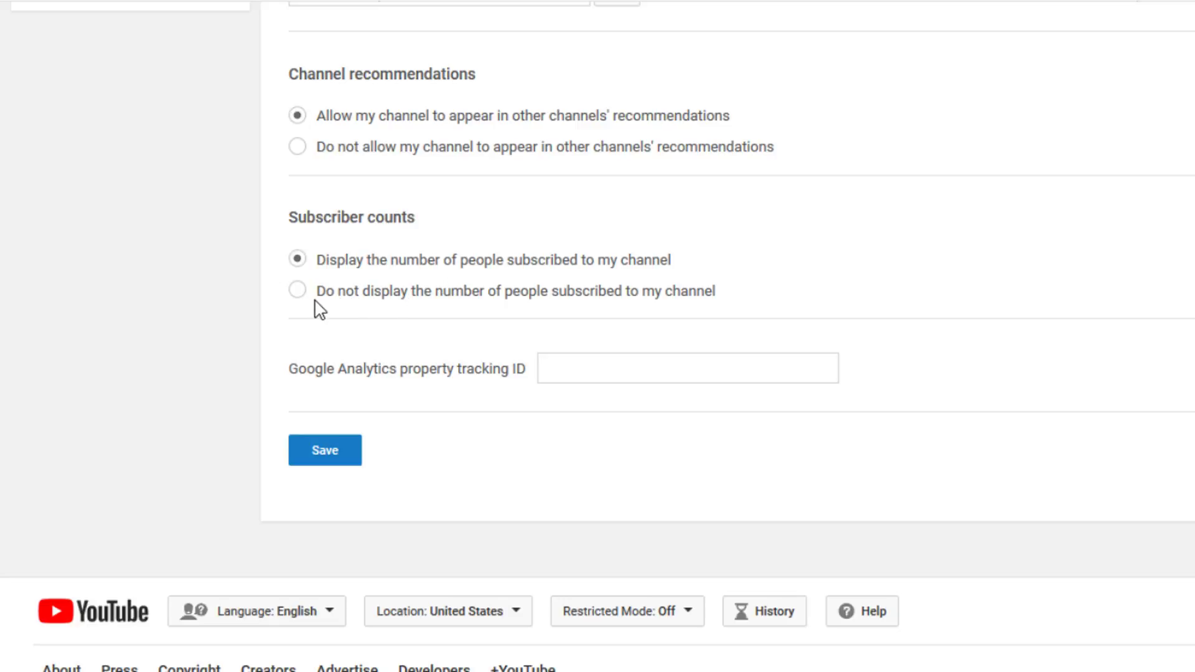
left_click(297, 291)
left_click(298, 260)
- Save the Advanced settings and check the saved confirmation banner
left_click(324, 458)
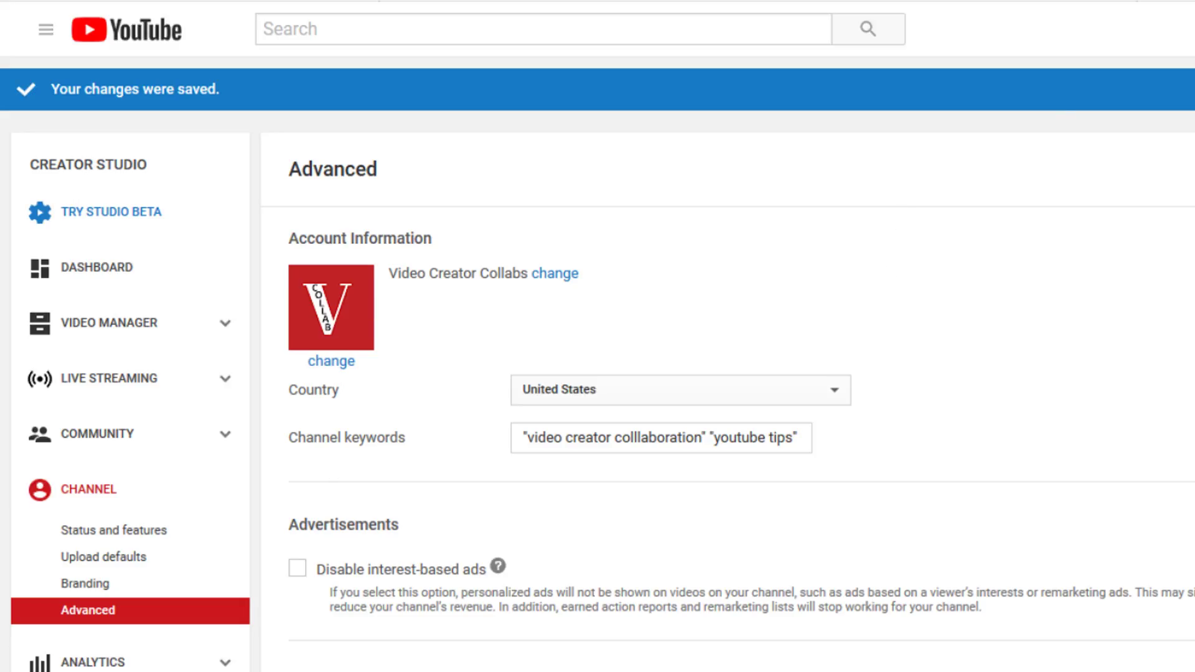
scroll(887, 278, "down", 8)
scroll(598, 337, "down", 7)
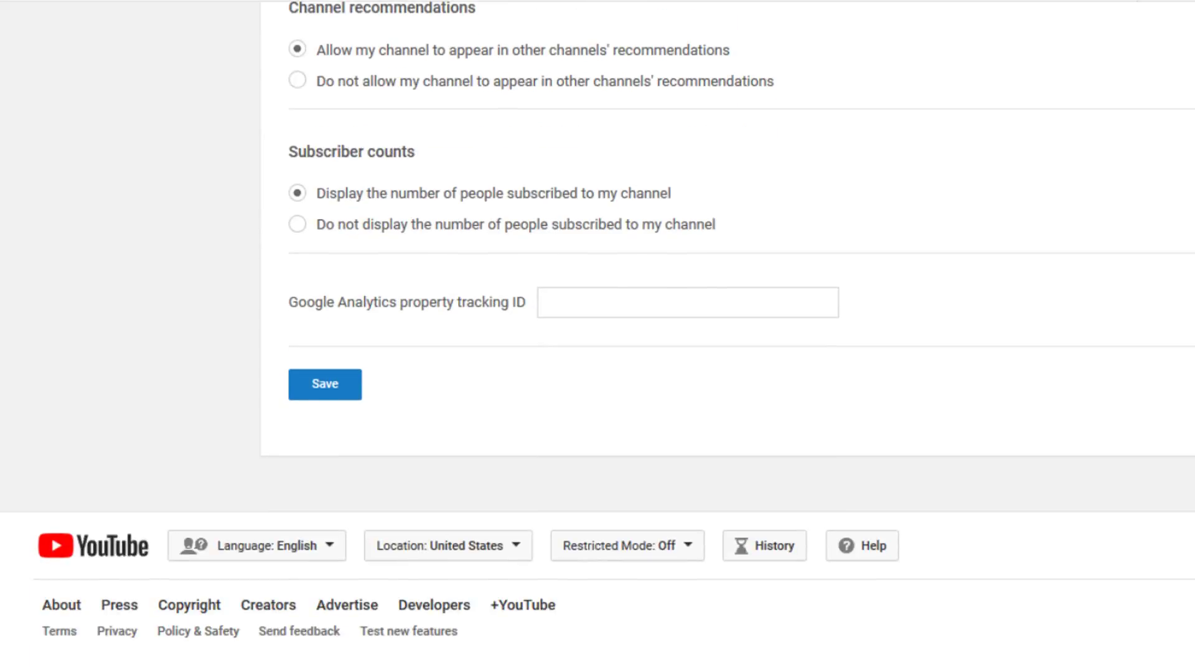
scroll(598, 336, "up", 3)
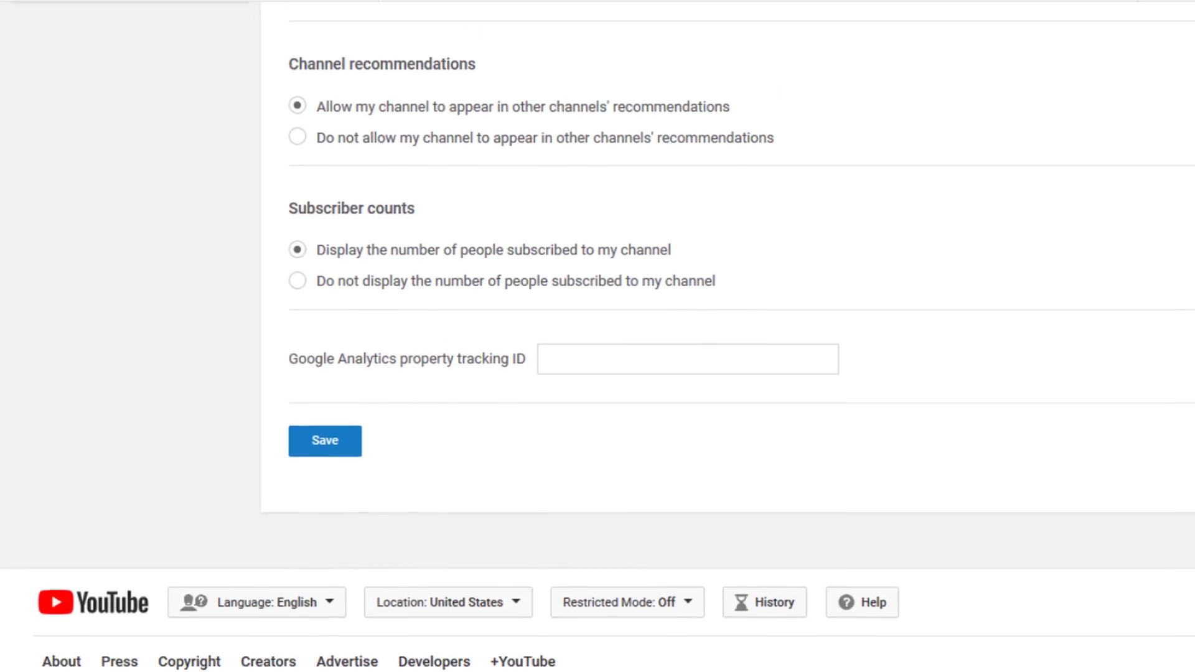
scroll(598, 336, "up", 3)
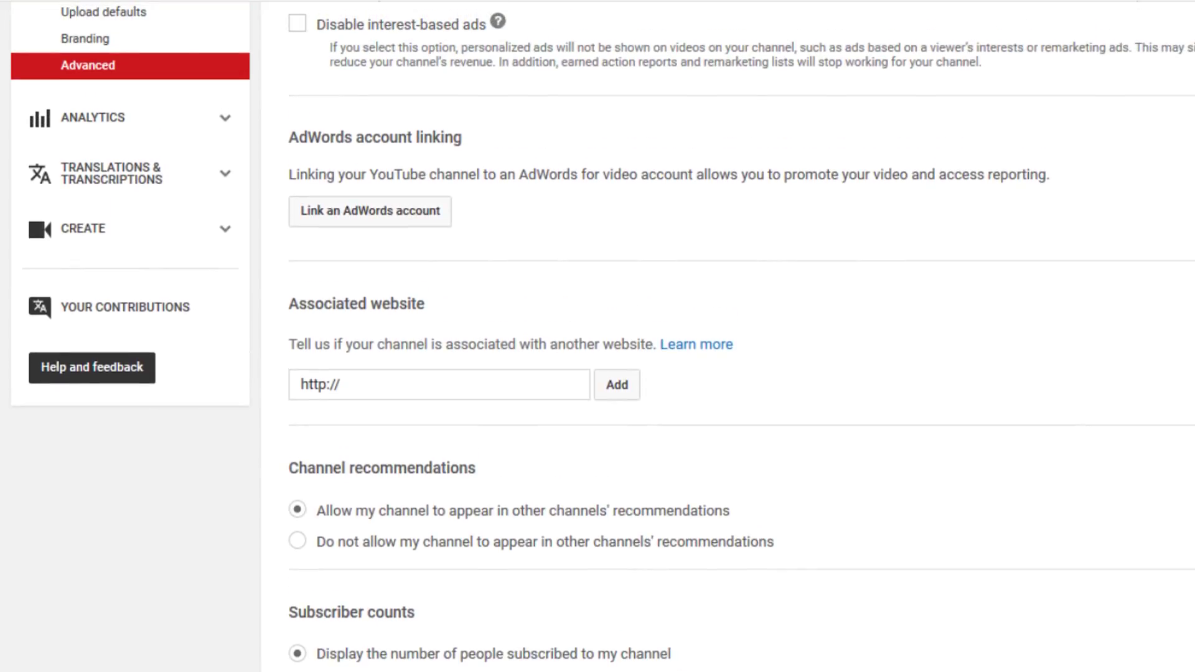
scroll(598, 336, "up", 6)
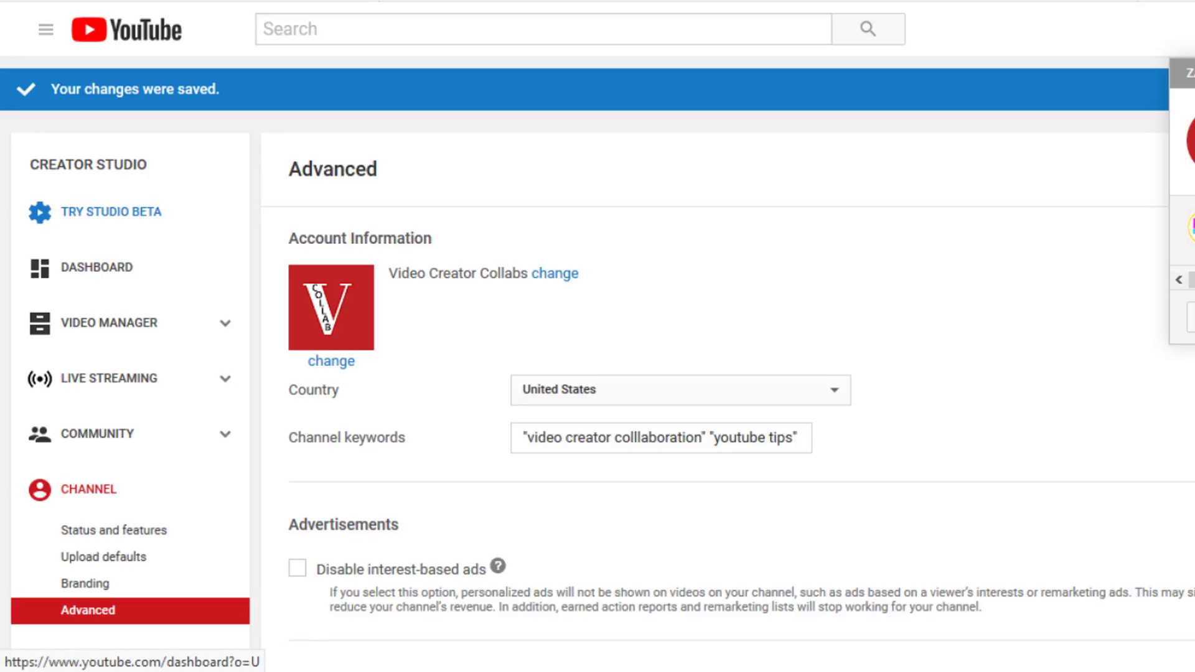
- View the public channel's Channels listing, then return to its Home section
left_click(97, 267)
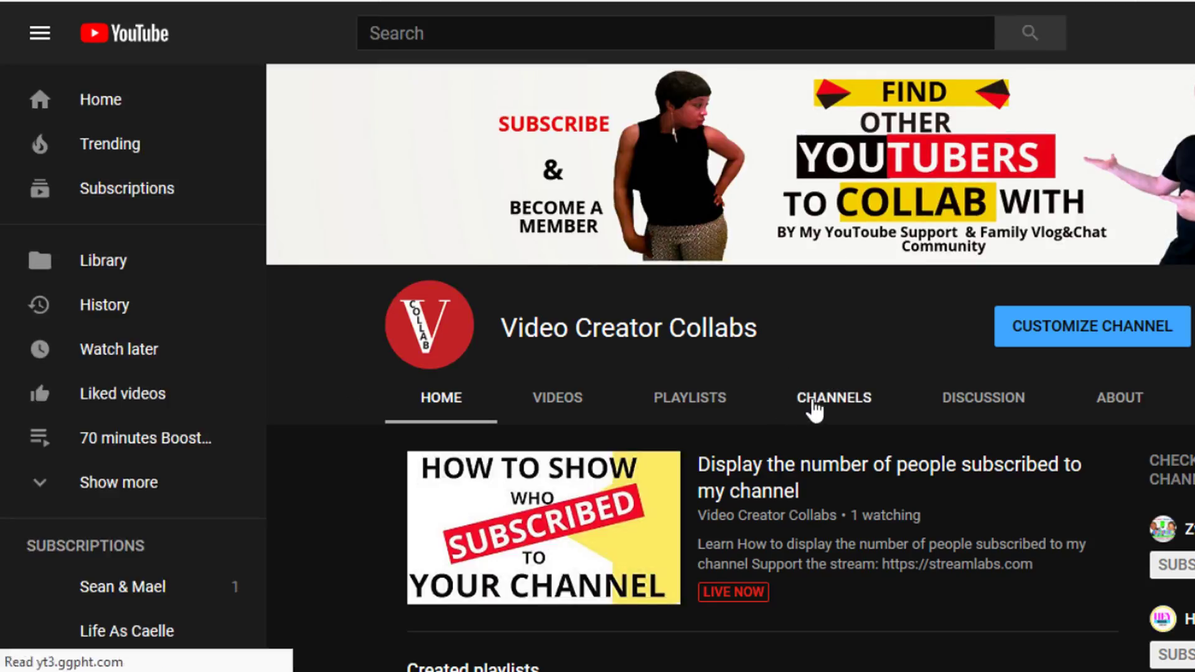
left_click(814, 401)
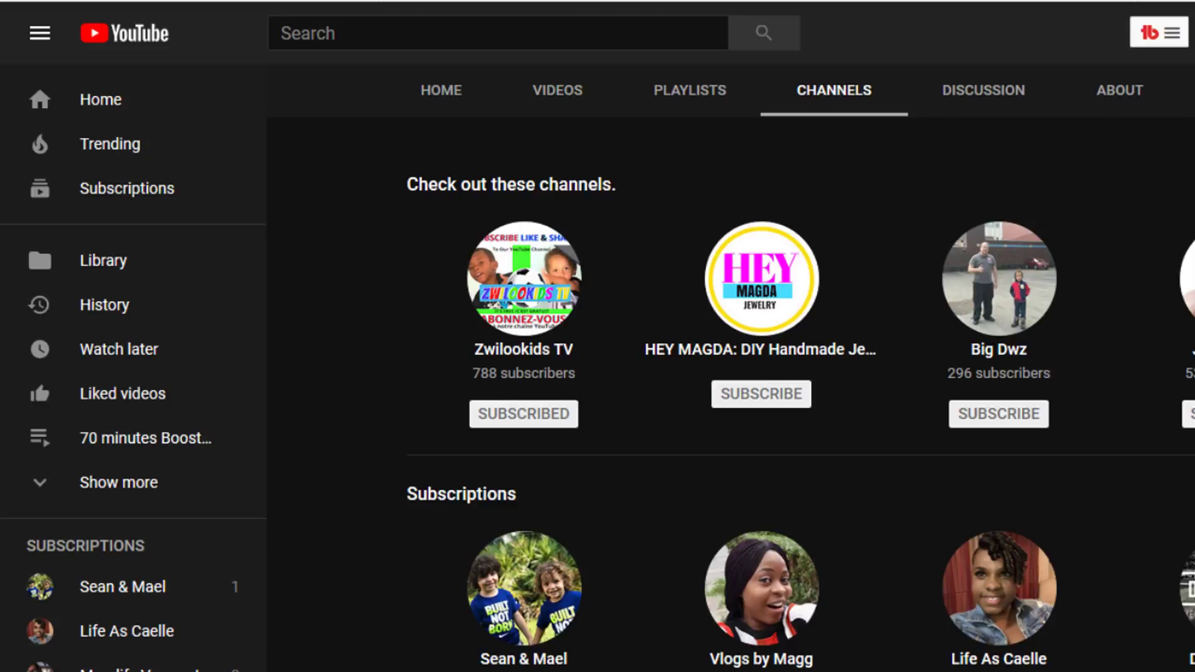
scroll(789, 408, "down", 2)
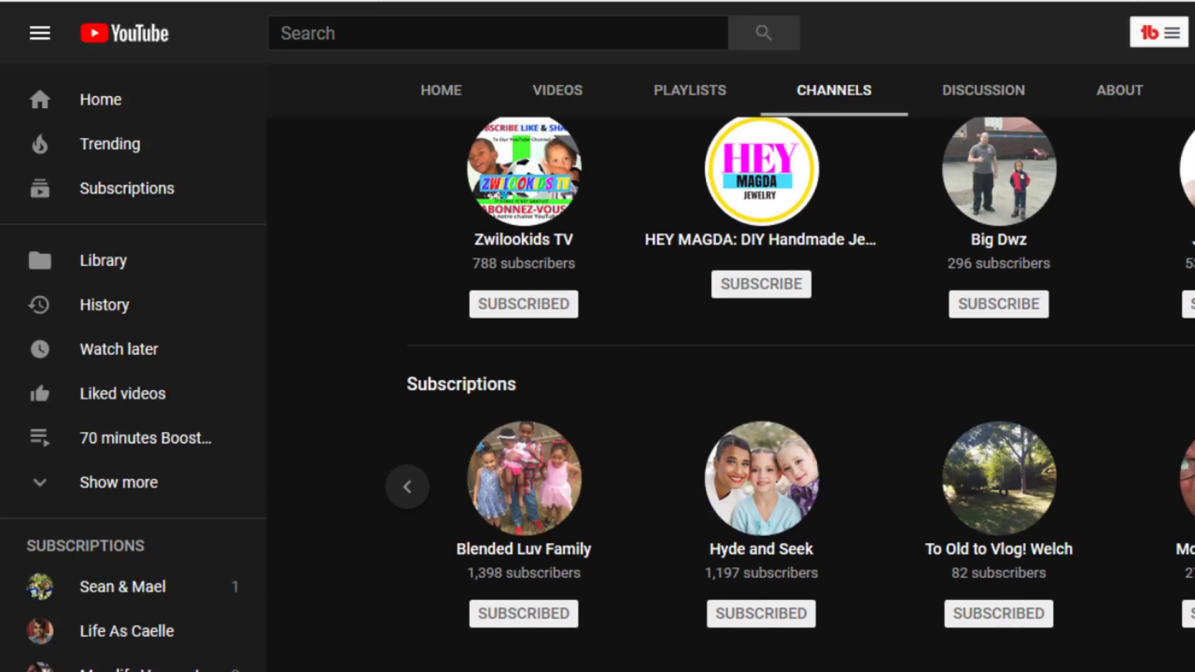
scroll(491, 326, "up", 7)
left_click(448, 402)
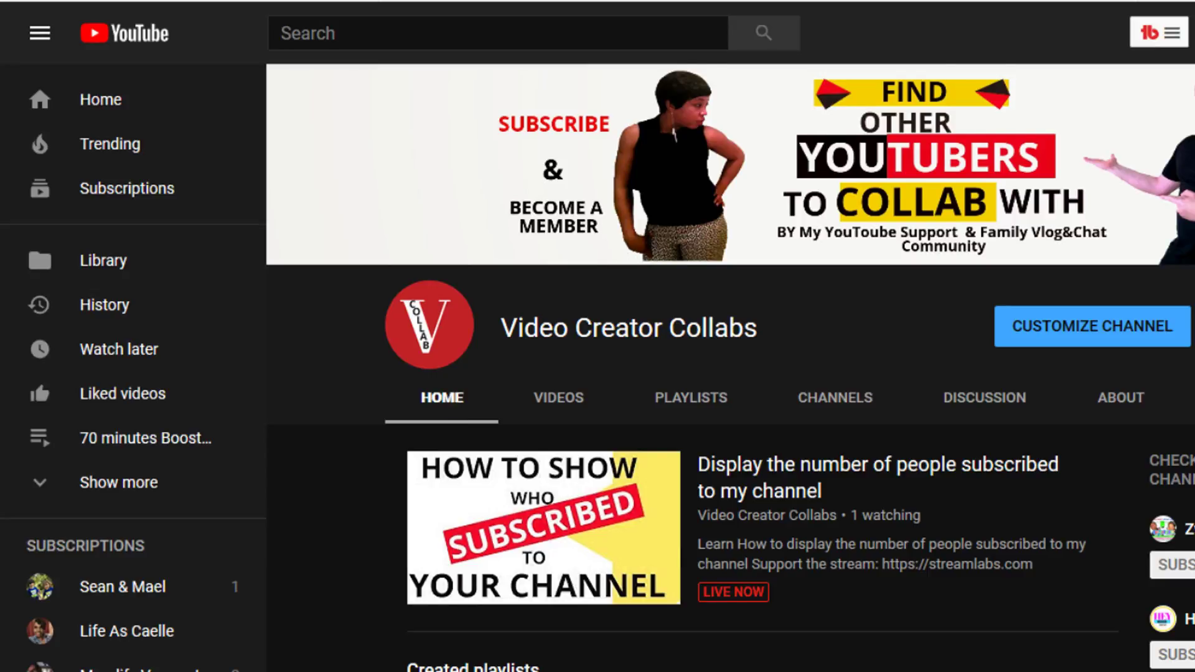
scroll(730, 367, "down", 5)
scroll(730, 367, "up", 1)
scroll(730, 367, "up", 5)
scroll(730, 367, "down", 3)
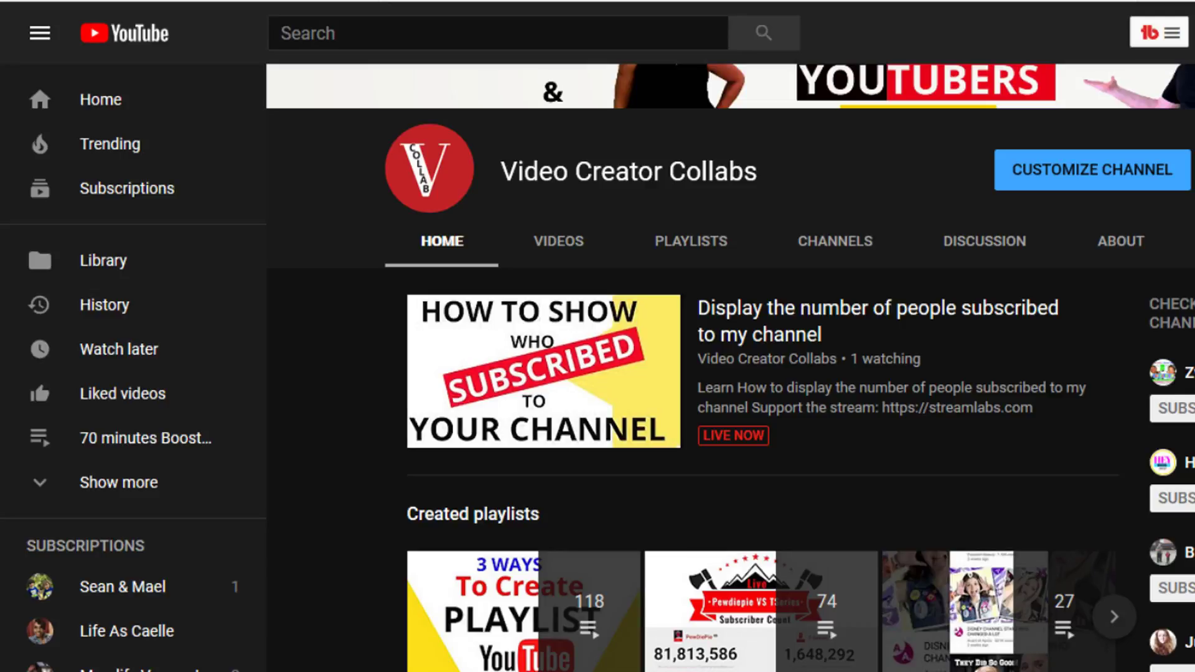
scroll(730, 368, "down", 8)
scroll(730, 367, "up", 5)
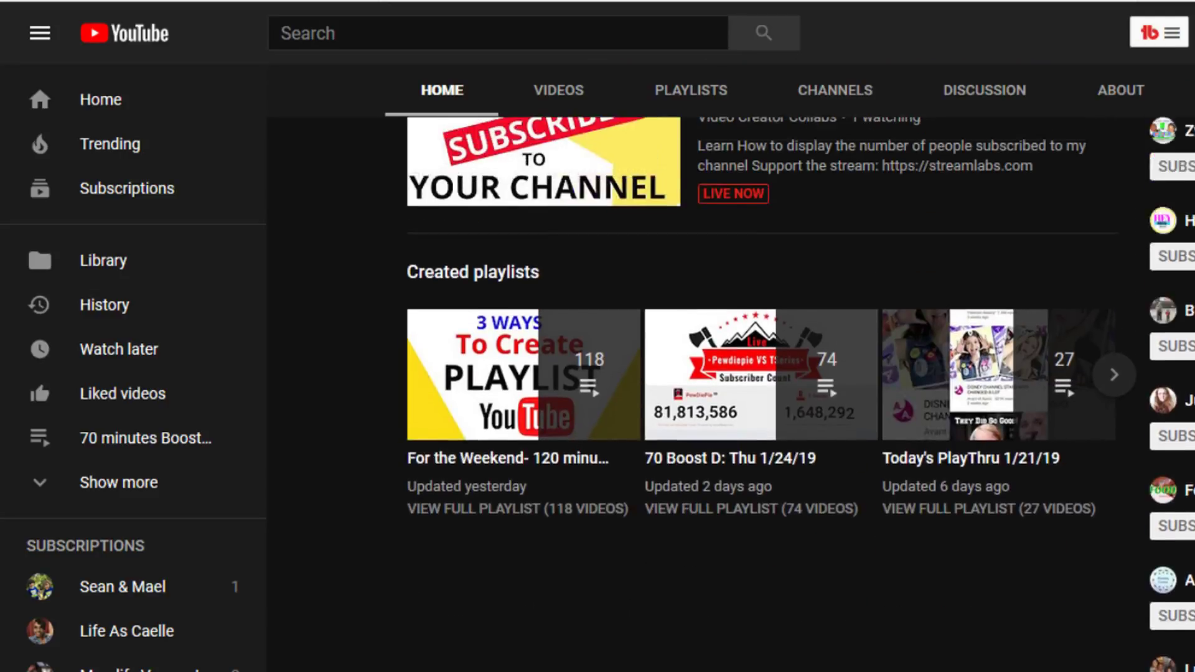